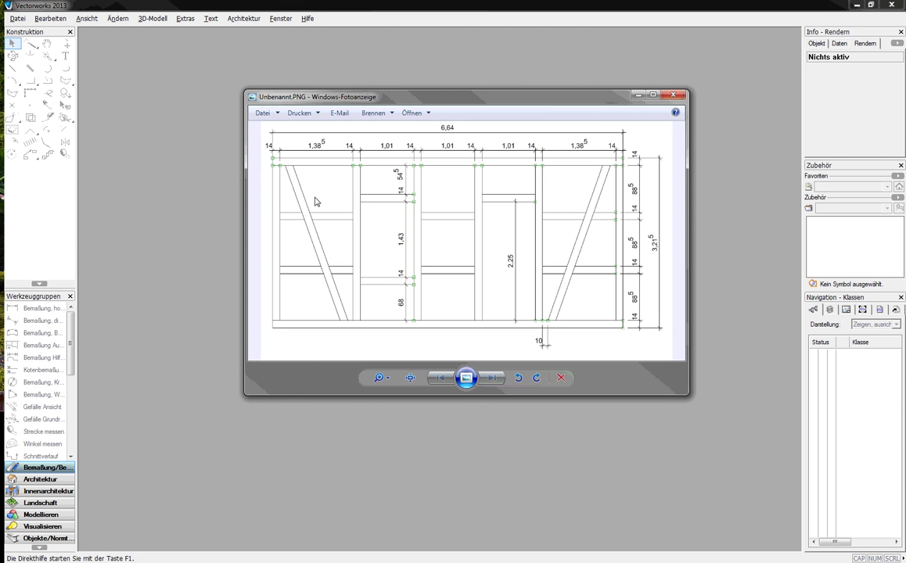
- Maximize the wall elevation photo viewer, restore it to a window, and shift it down-left
click(653, 95)
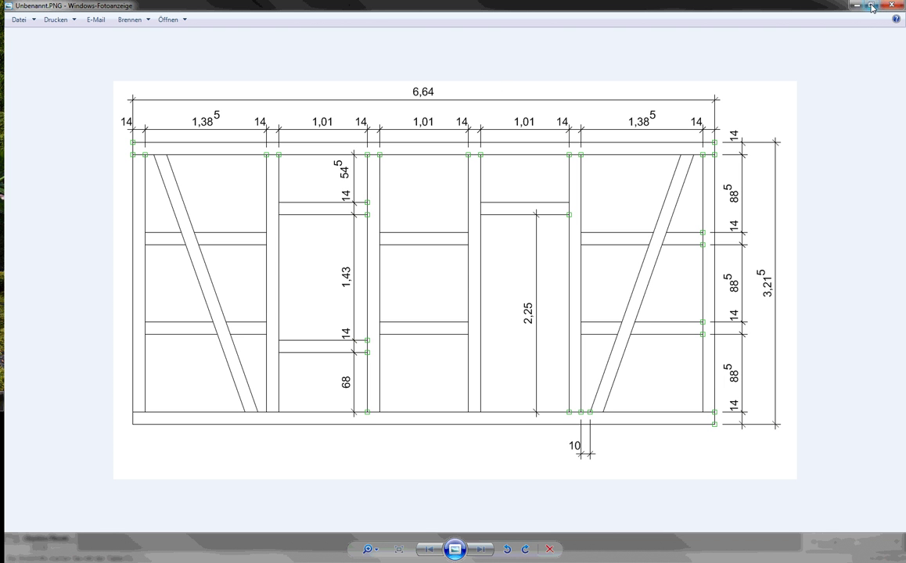
click(871, 7)
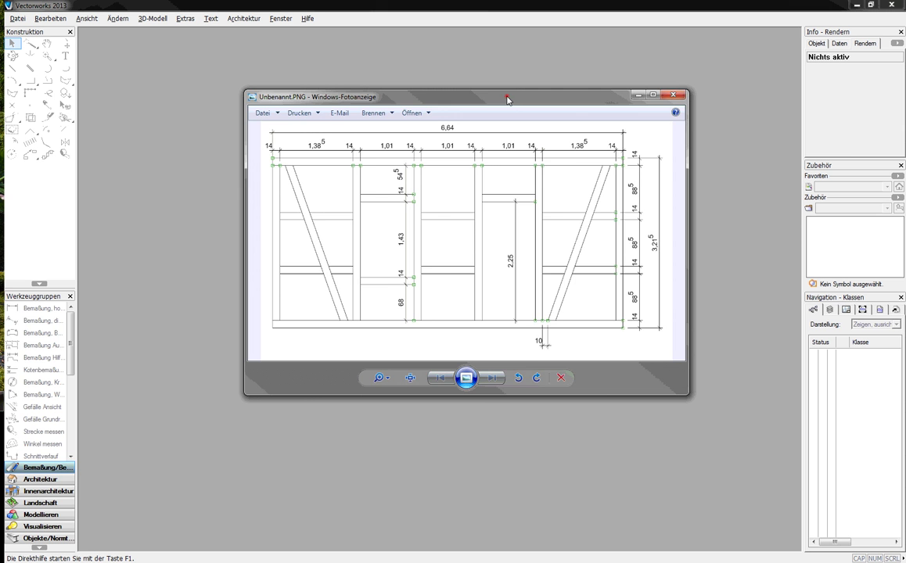
mouse_move(507, 101)
mouse_down()
mouse_move(348, 180)
mouse_move(0, 156)
mouse_up()
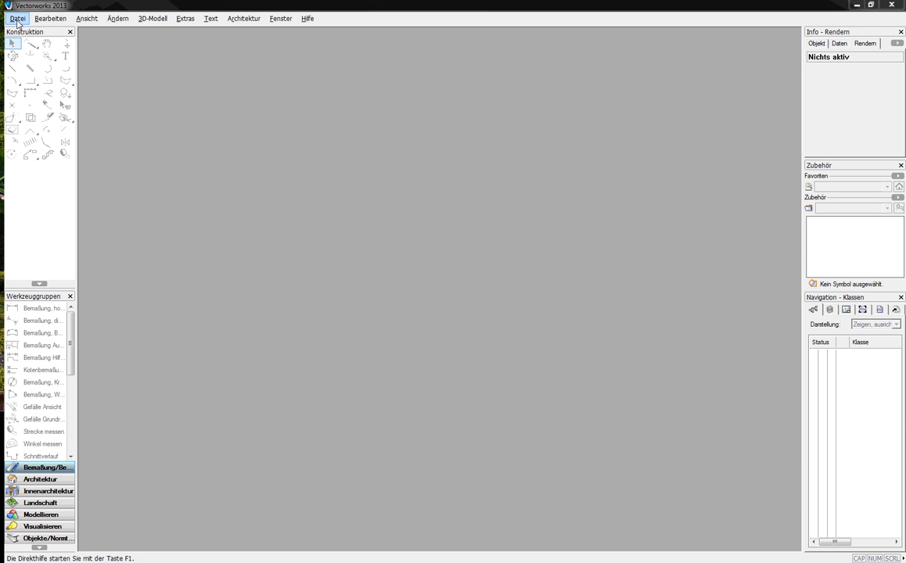
- Start a new blank document, 'Neues, leeres Dokument öffnen', producing Ohne Titel10
click(17, 21)
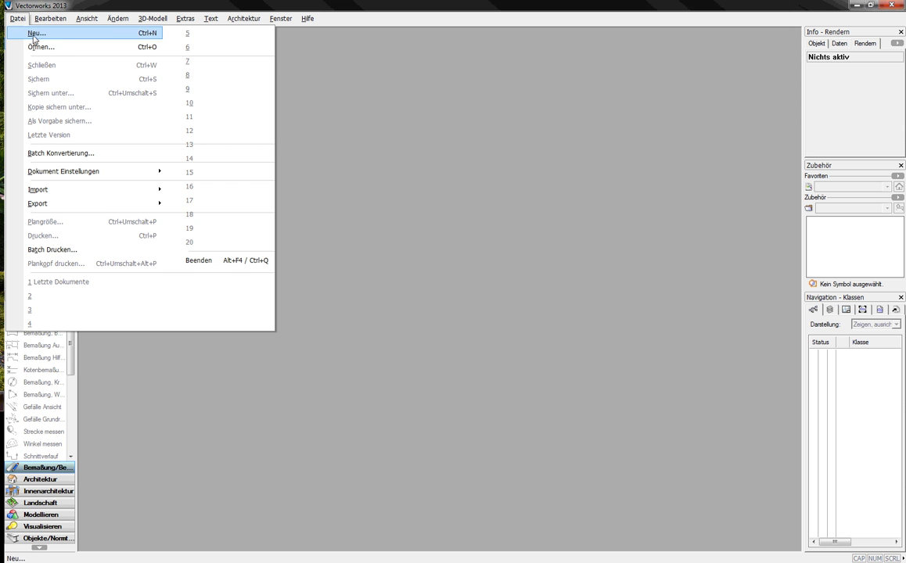
click(35, 36)
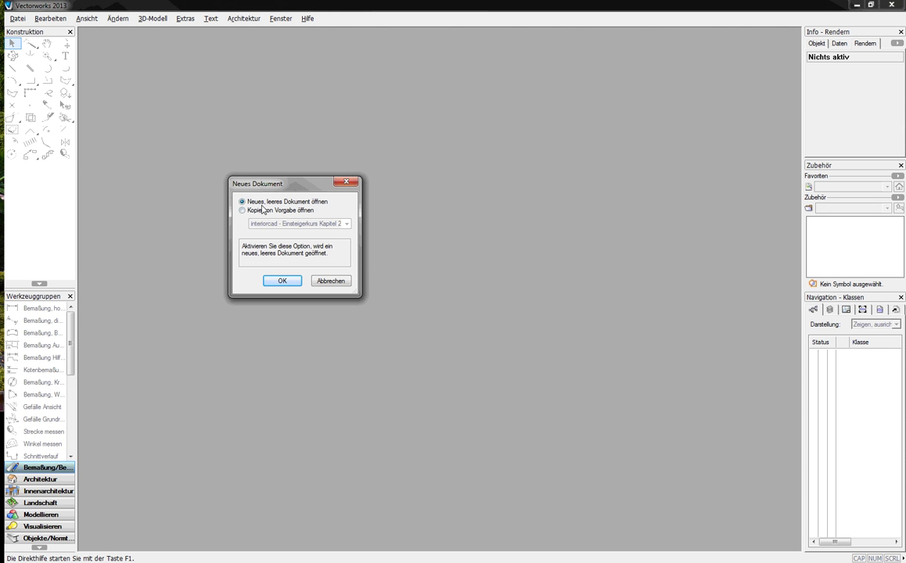
drag(273, 182, 286, 179)
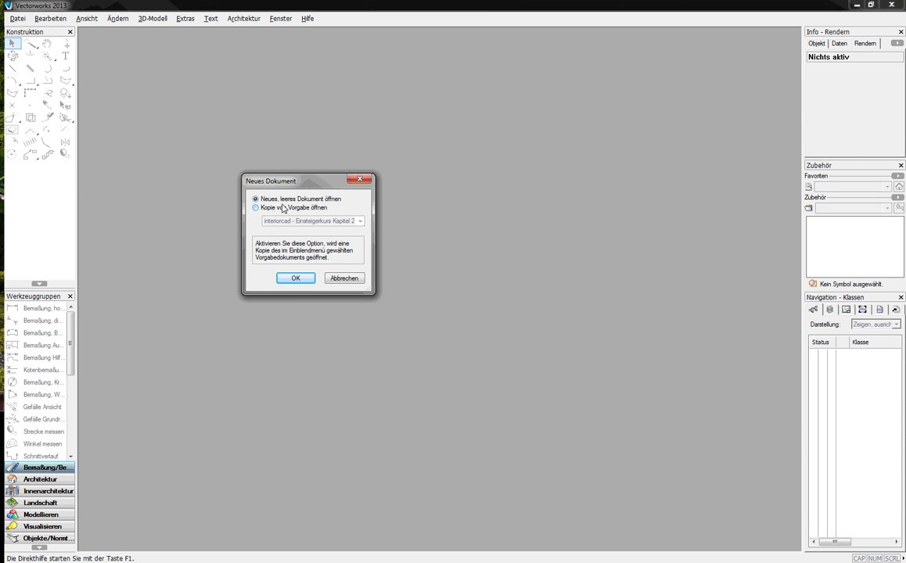
mouse_move(286, 207)
click(298, 280)
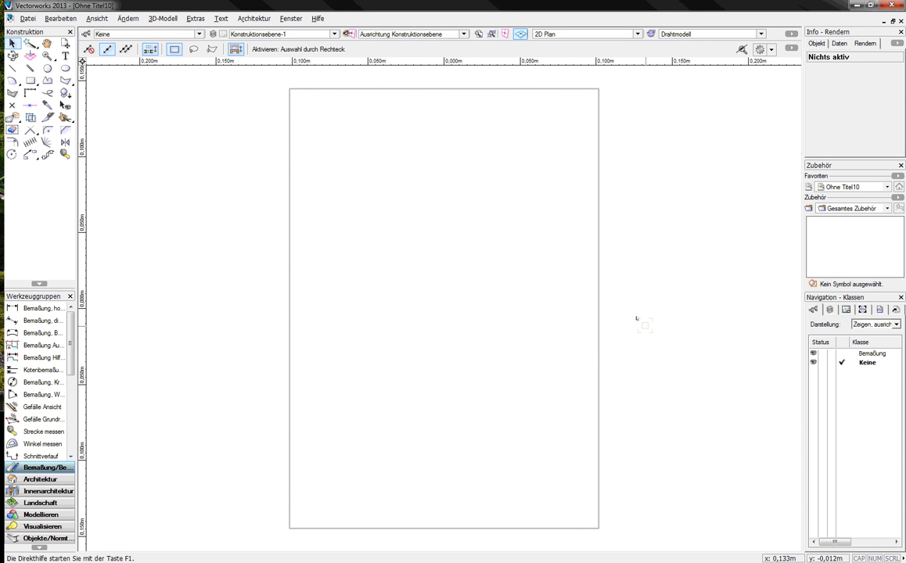
- Change the page size to landscape A4 (Querformat, 289 × 203.2 mm) via Plangröße
right_click(639, 261)
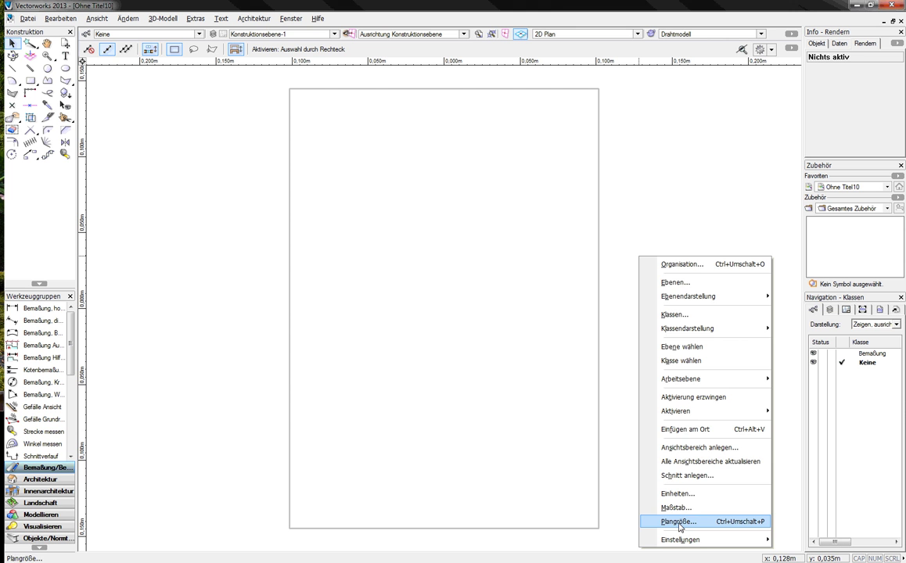
click(678, 522)
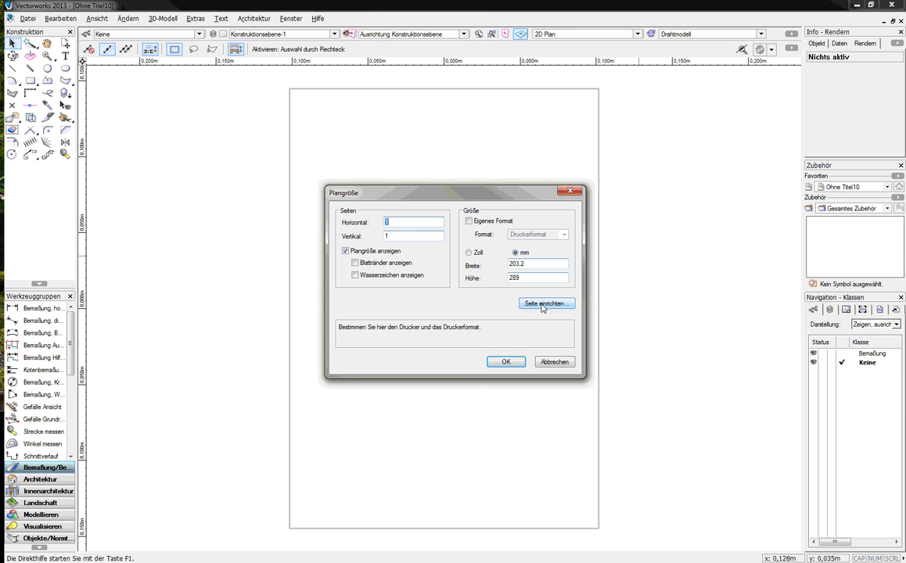
click(542, 304)
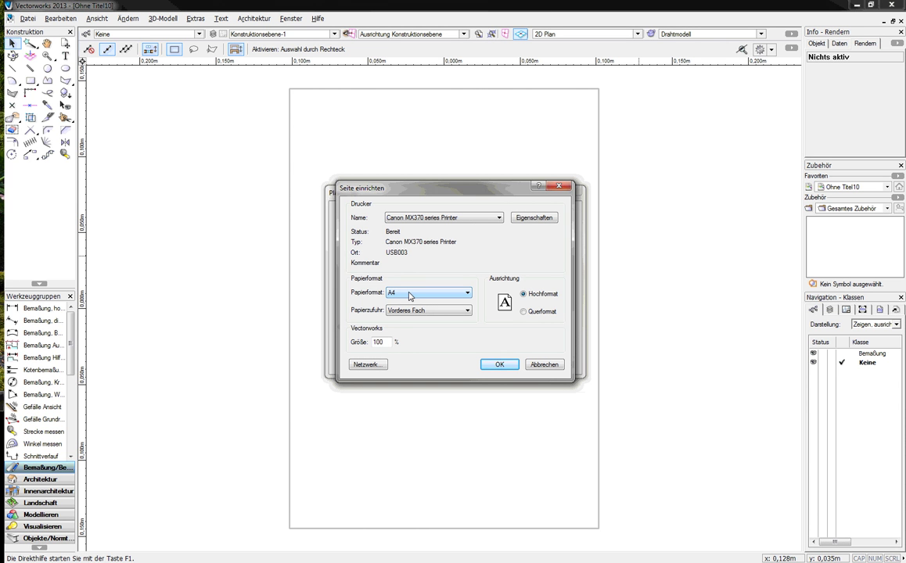
click(531, 297)
click(523, 312)
click(494, 367)
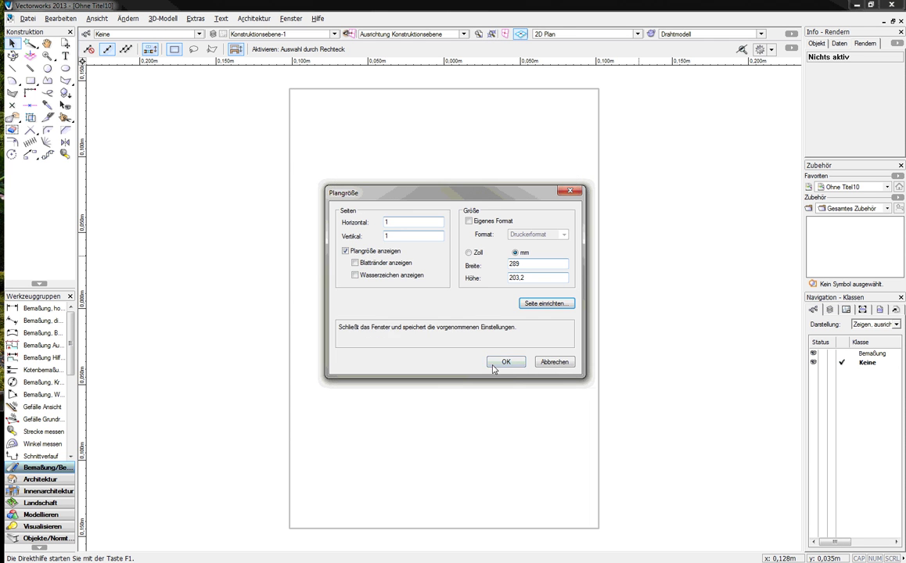
click(506, 363)
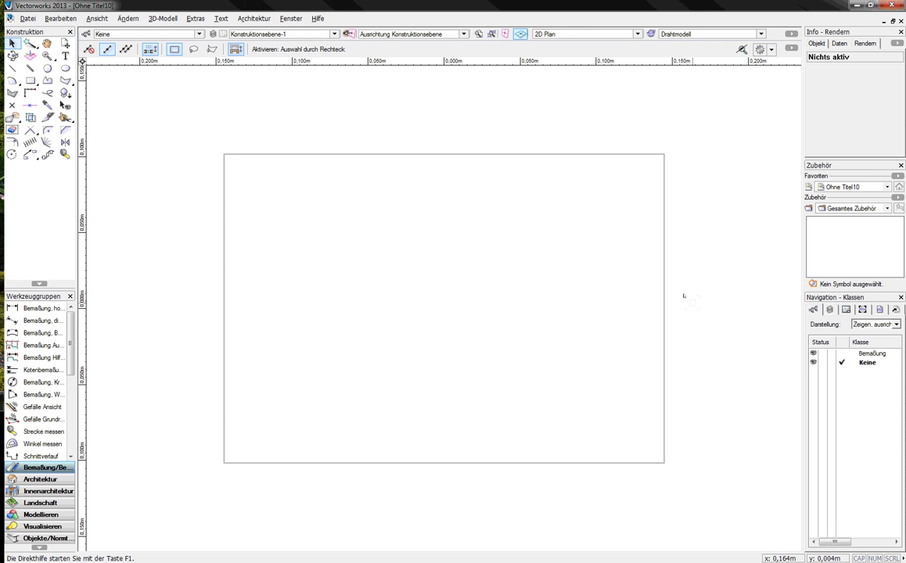
- Set the document's Längen-Einheit to Meter, with .001 display precision
right_click(686, 300)
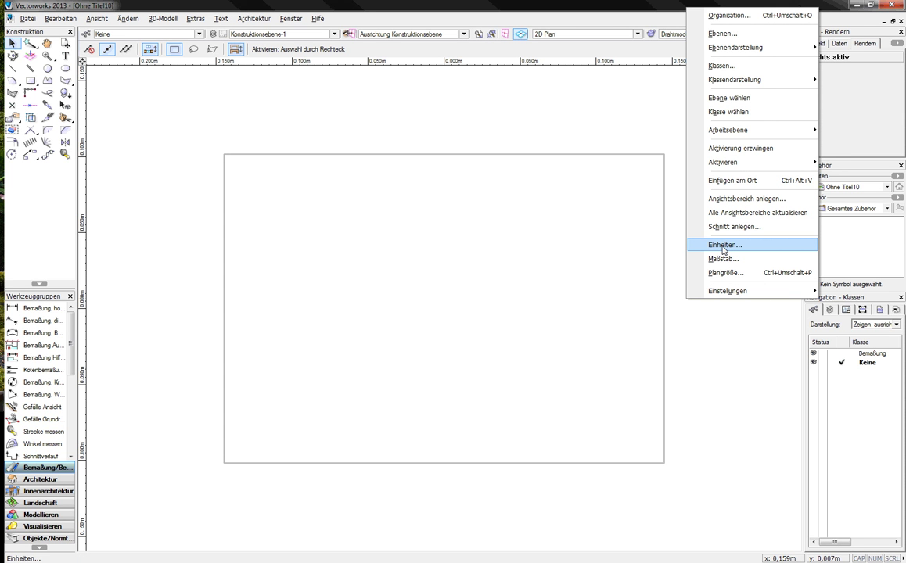
click(723, 246)
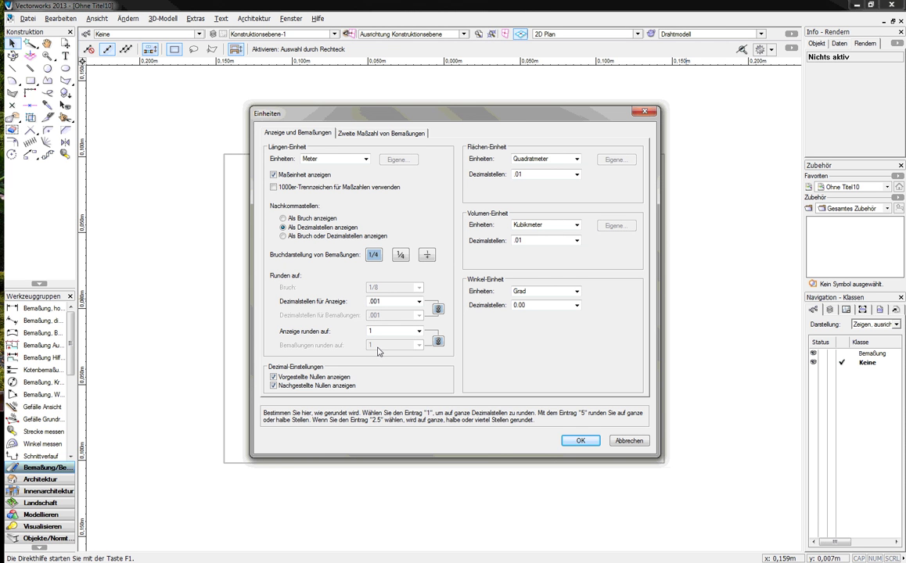
click(578, 441)
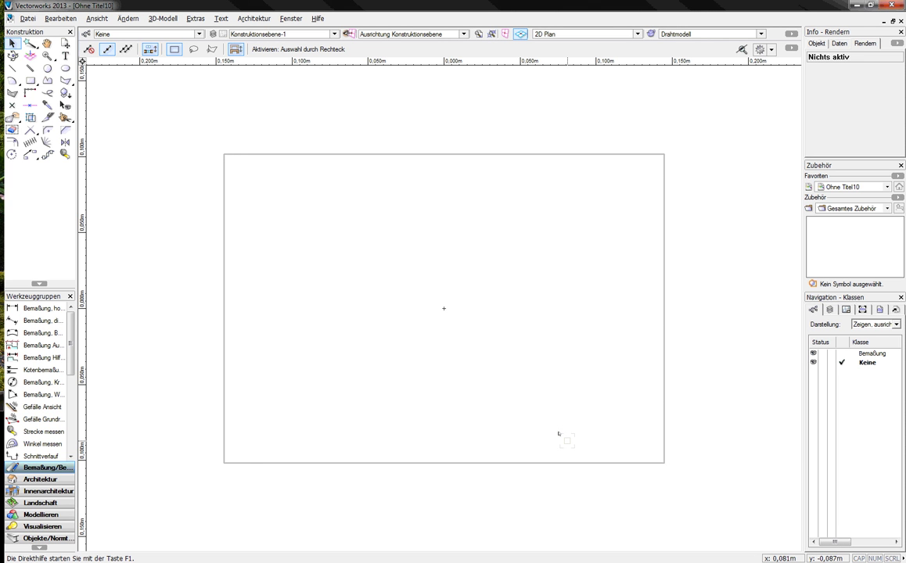